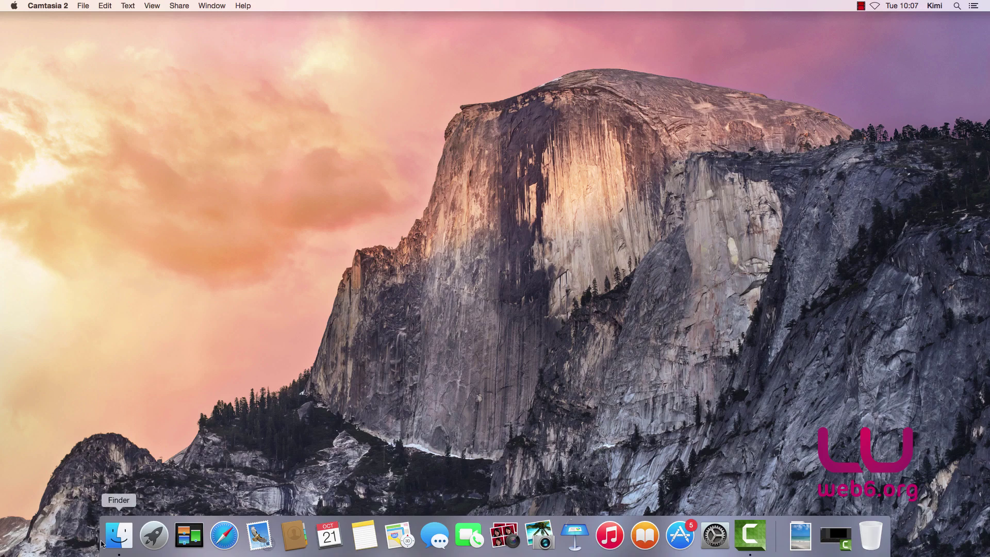
- Open a Finder window, reposition and resize it, then close it
{"action": "left_click", "coordinate": [119, 535]}
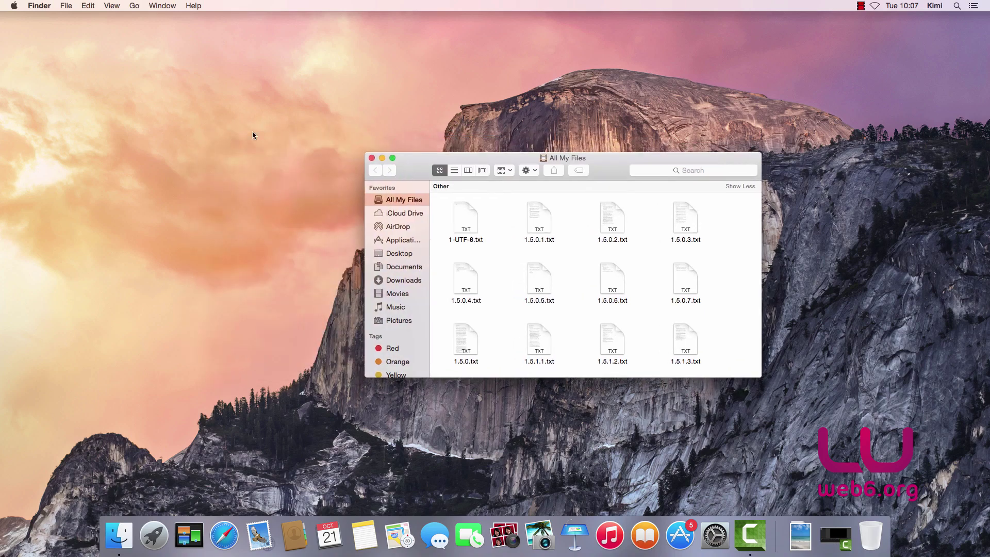
{"action": "left_click_drag", "start_coordinate": [415, 167], "coordinate": [265, 148]}
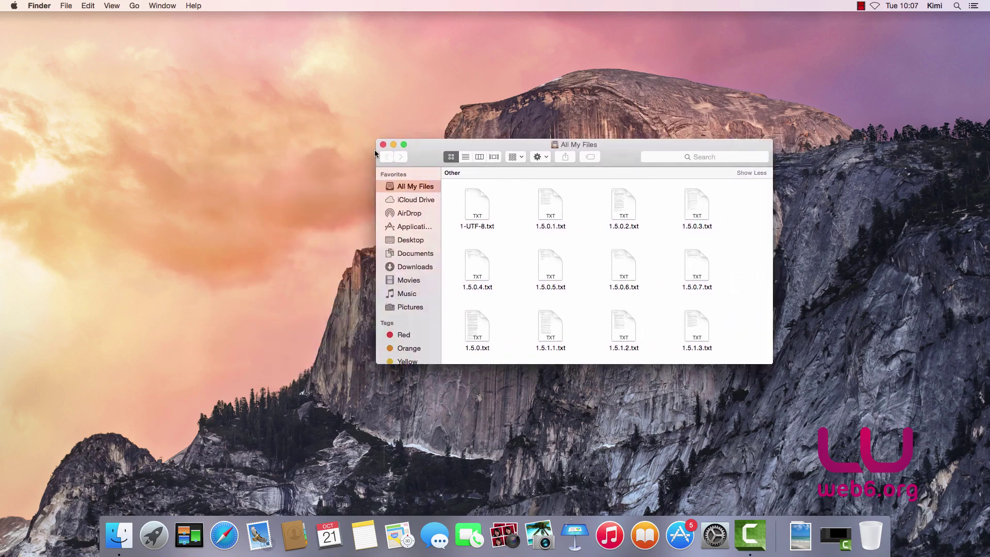
{"action": "left_click_drag", "start_coordinate": [427, 154], "coordinate": [883, 178]}
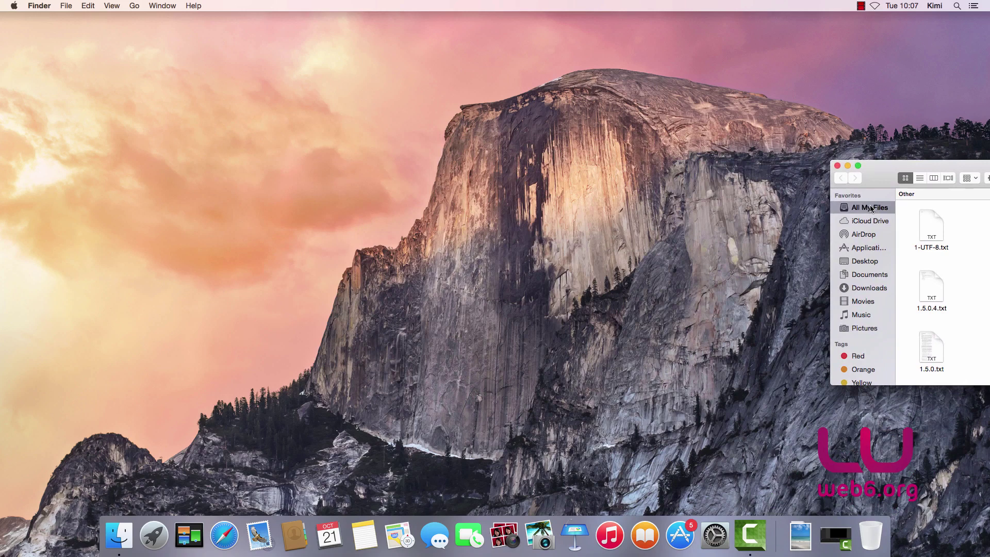
{"action": "double_click", "coordinate": [877, 167]}
{"action": "left_click_drag", "start_coordinate": [555, 161], "coordinate": [305, 156]}
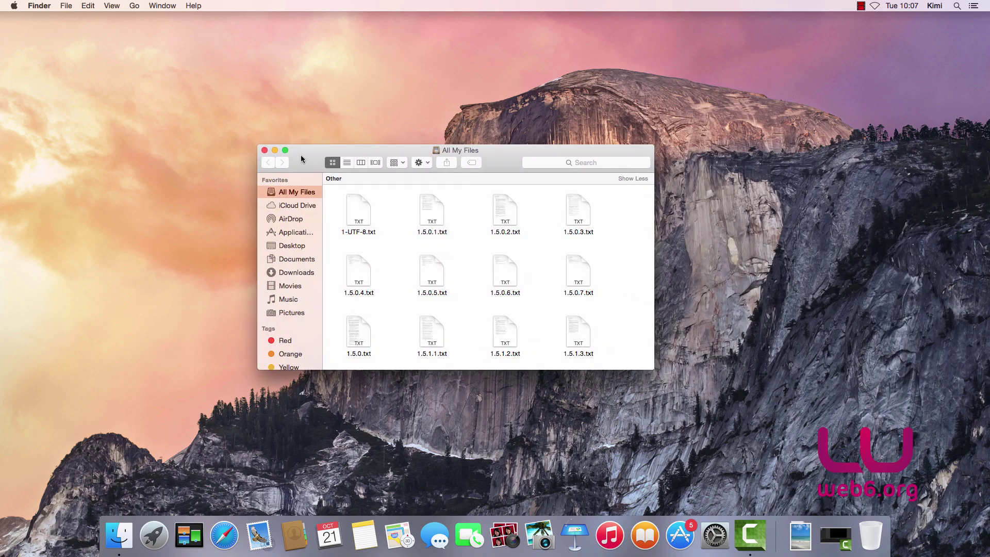
{"action": "left_click", "coordinate": [263, 151]}
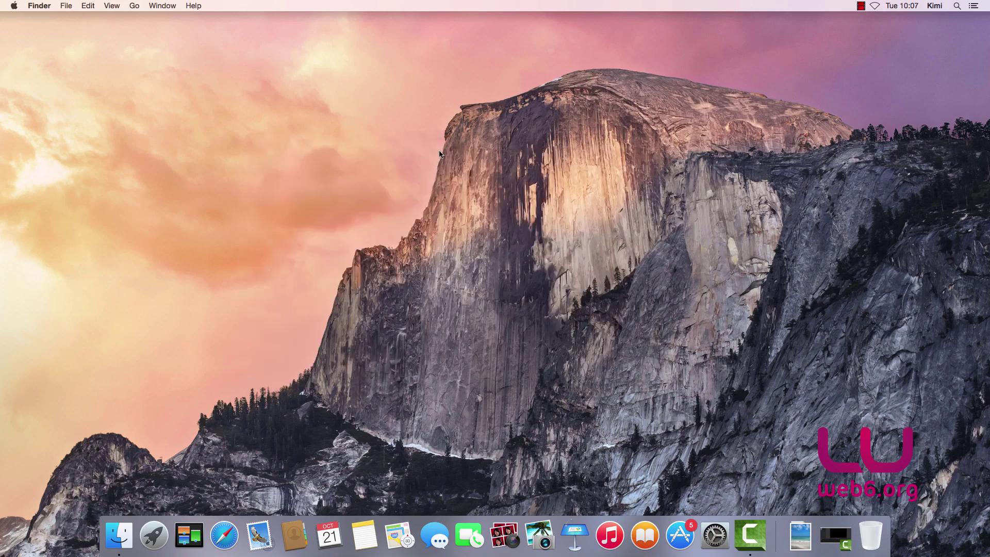
- Search for 'google' with Spotlight, then dismiss the results
{"action": "left_click", "coordinate": [956, 7]}
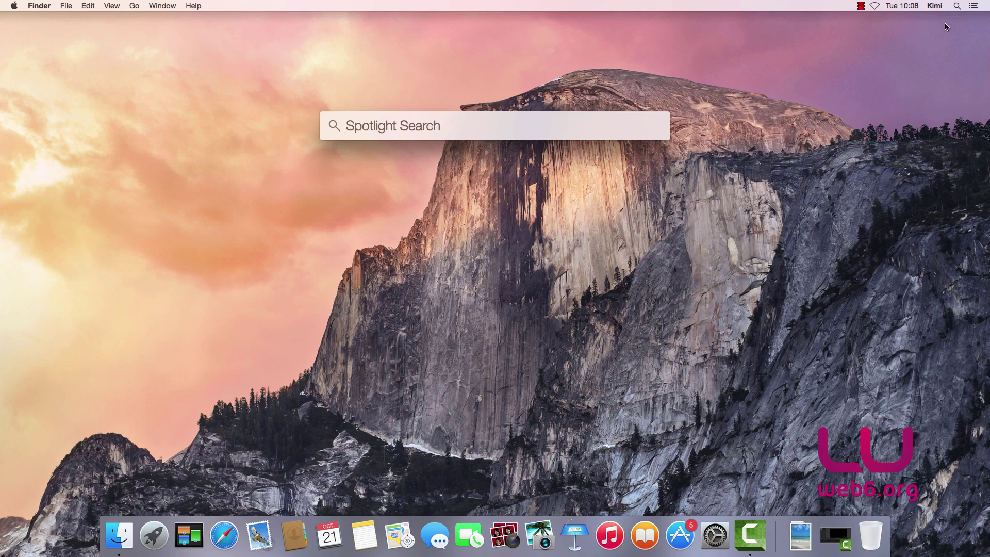
{"action": "left_click", "coordinate": [954, 8]}
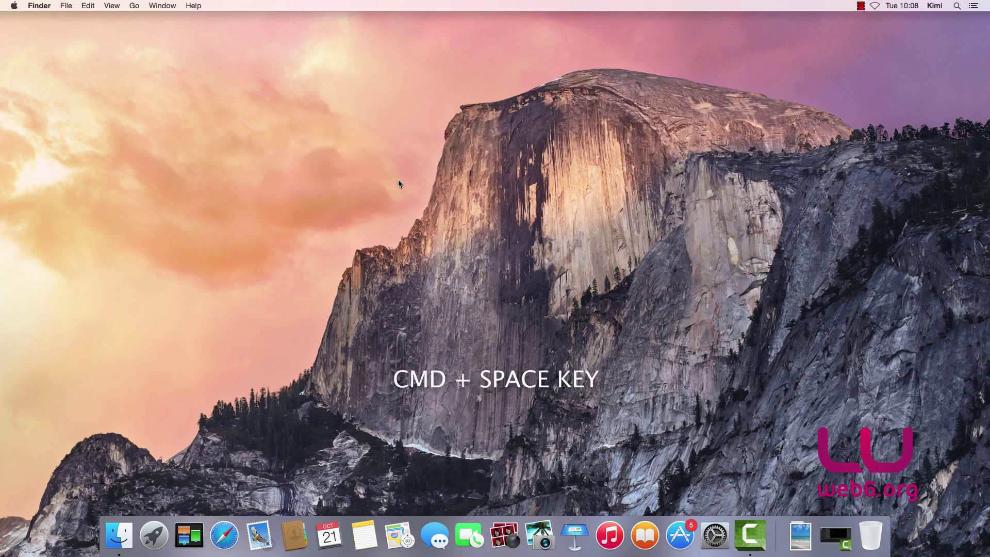
{"action": "key", "text": "super+space"}
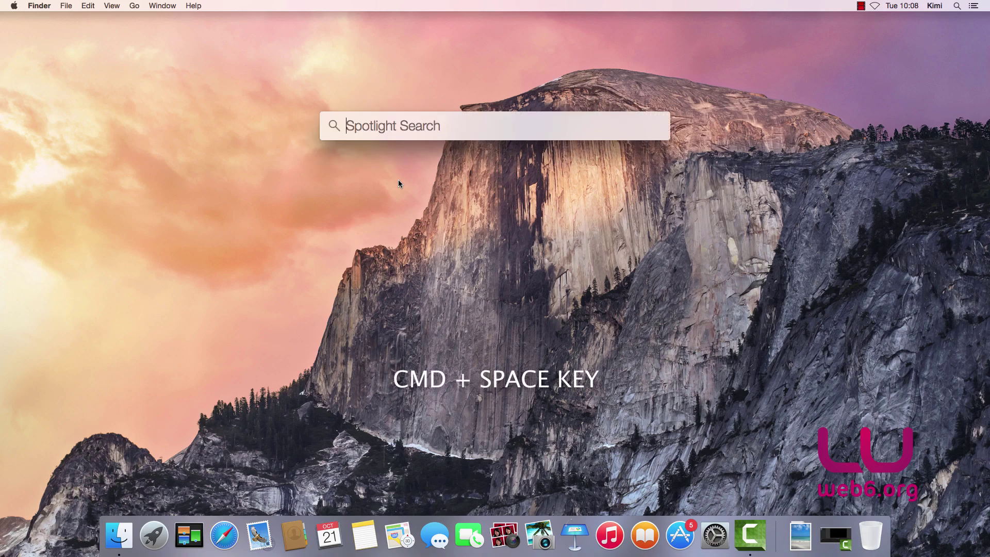
{"action": "type", "text": "google"}
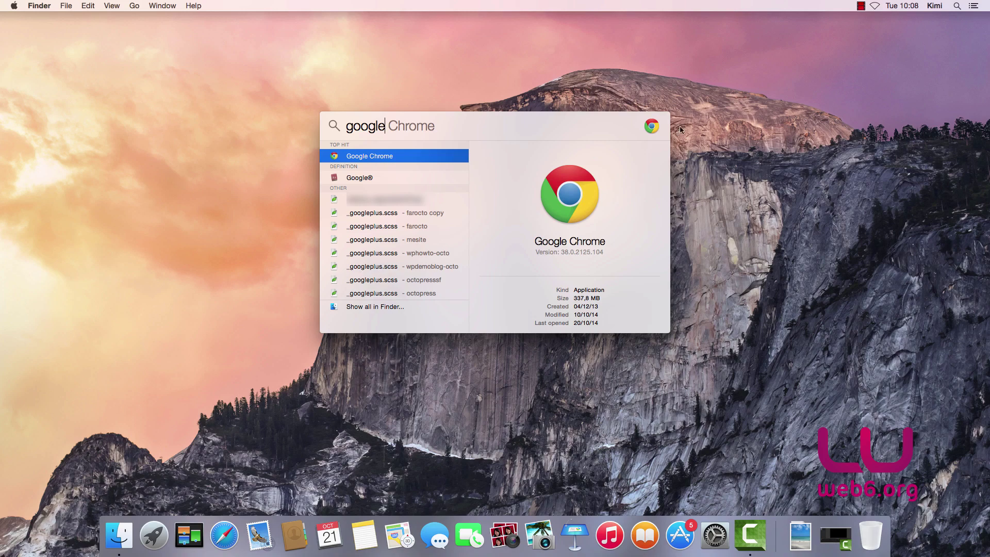
{"action": "key", "text": "Return"}
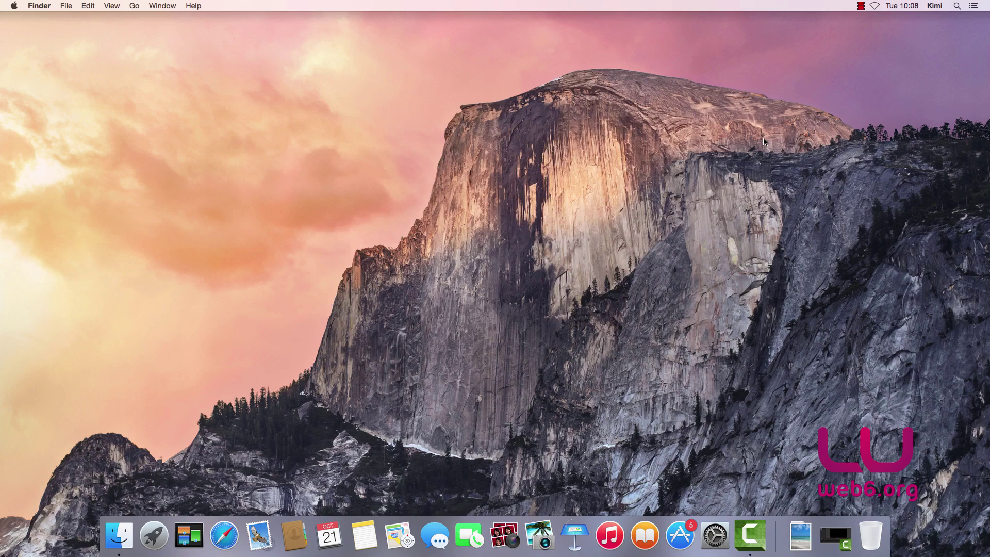
- Launch Mail and compose a message to the recipient's Gmail address with subject 'Image email'
{"action": "left_click", "coordinate": [259, 536]}
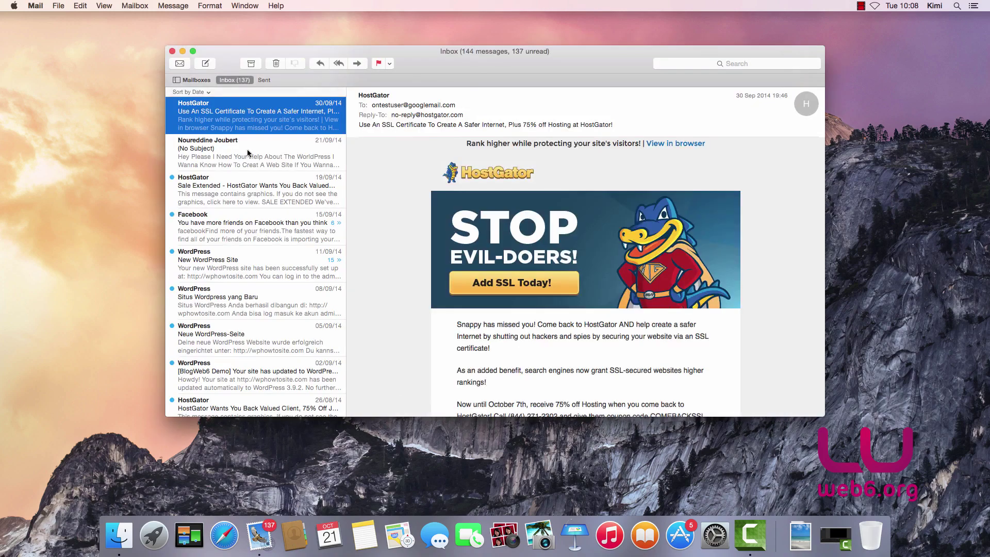
{"action": "left_click", "coordinate": [206, 64]}
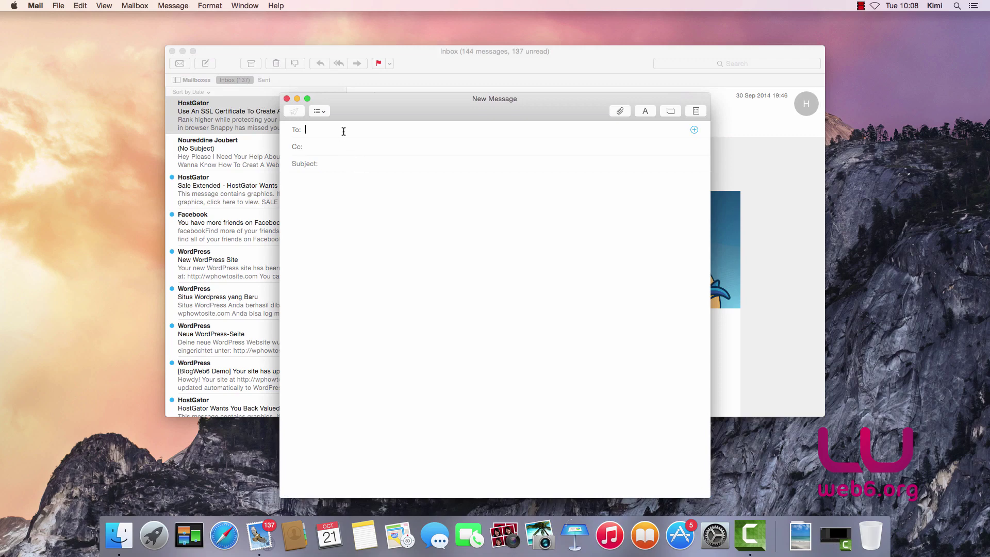
{"action": "key", "text": "Tab"}
{"action": "type", "text": "Image email"}
{"action": "left_click", "coordinate": [335, 190]}
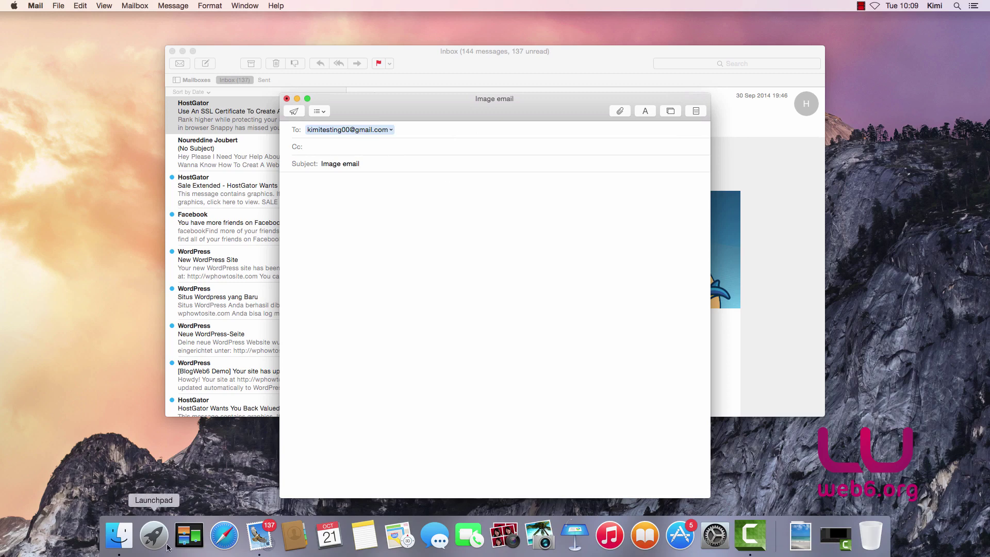
- Drag IMG_1503.jpg from Finder's Downloads folder into the message body, then close Finder
{"action": "left_click", "coordinate": [119, 535]}
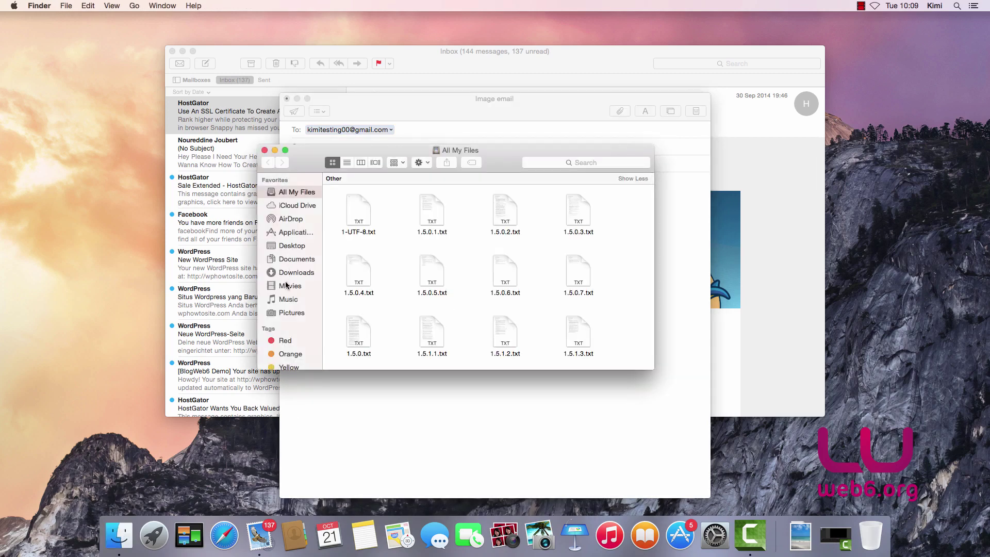
{"action": "left_click", "coordinate": [290, 313]}
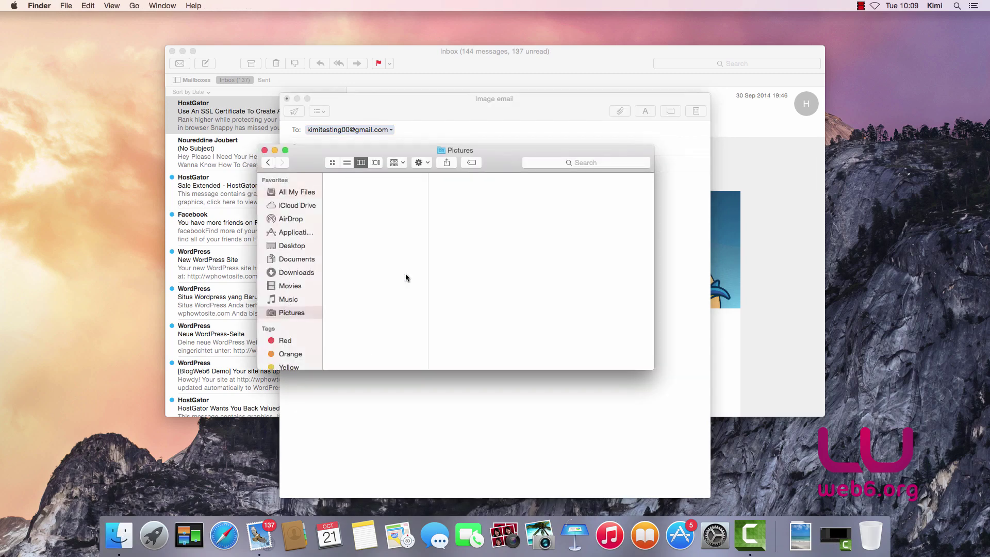
{"action": "left_click", "coordinate": [298, 273]}
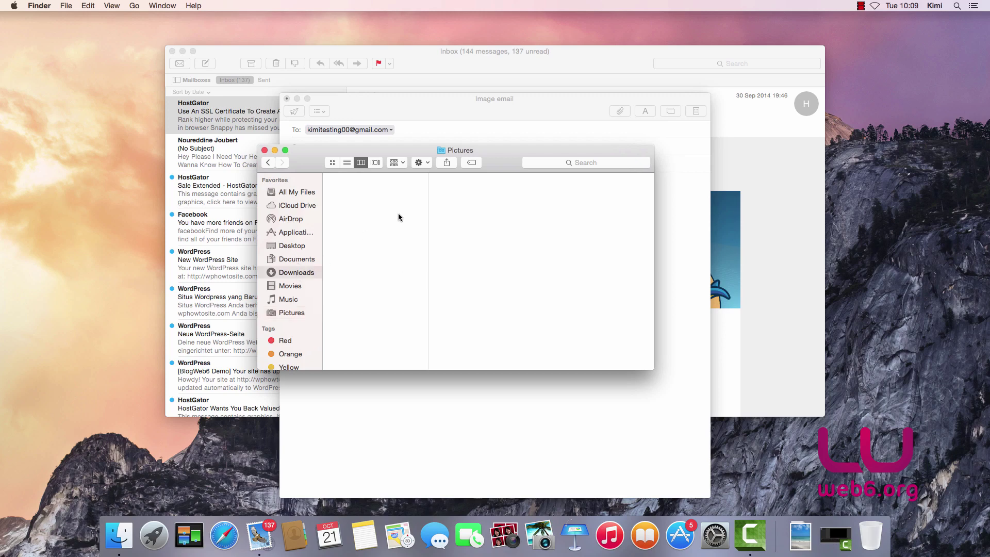
{"action": "left_click_drag", "start_coordinate": [498, 153], "coordinate": [882, 154]}
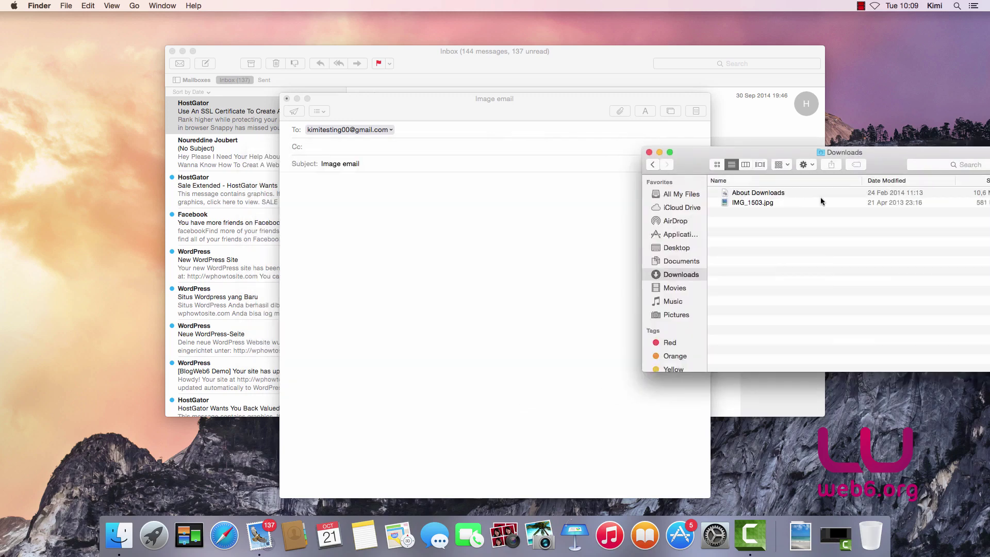
{"action": "left_click_drag", "start_coordinate": [758, 205], "coordinate": [393, 242]}
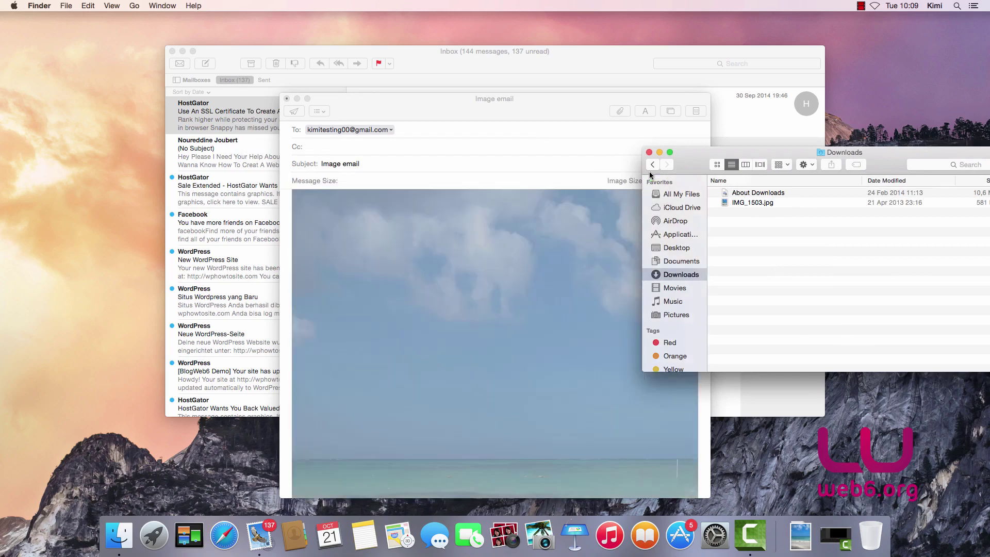
{"action": "left_click", "coordinate": [649, 152]}
{"action": "left_click", "coordinate": [479, 257]}
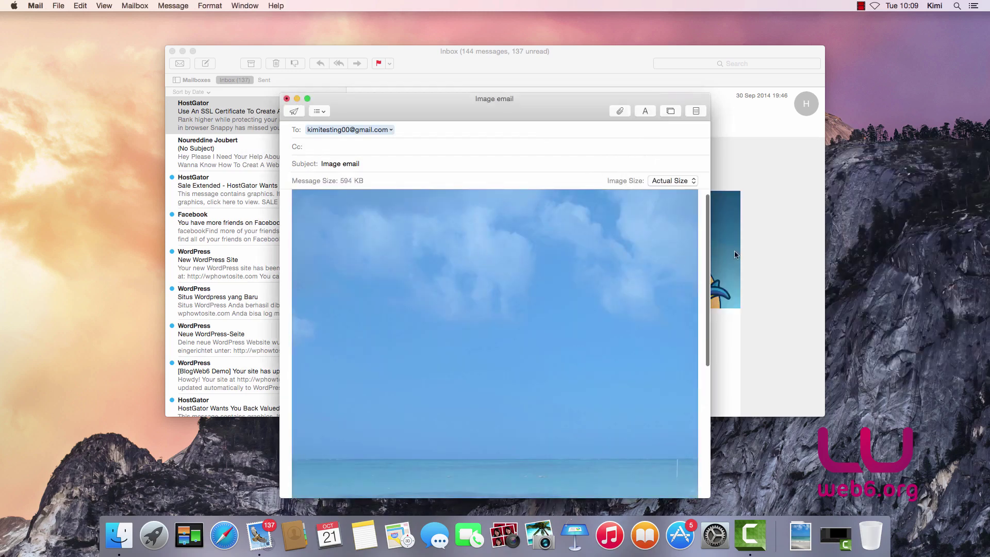
{"action": "left_click_drag", "start_coordinate": [568, 105], "coordinate": [517, 52]}
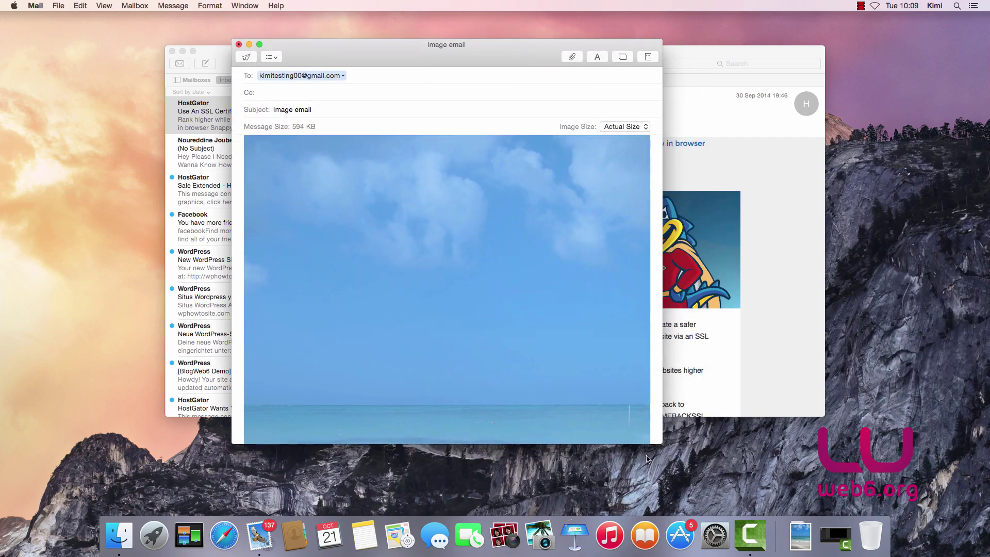
- Enlarge the message window and open the embedded beach photo in Markup
{"action": "double_click", "coordinate": [663, 444]}
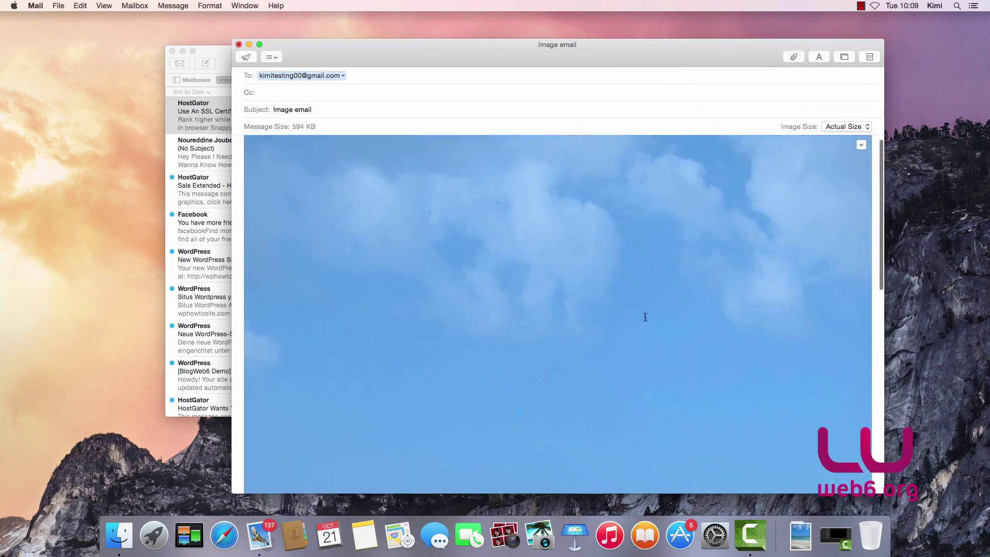
{"action": "left_click", "coordinate": [859, 145]}
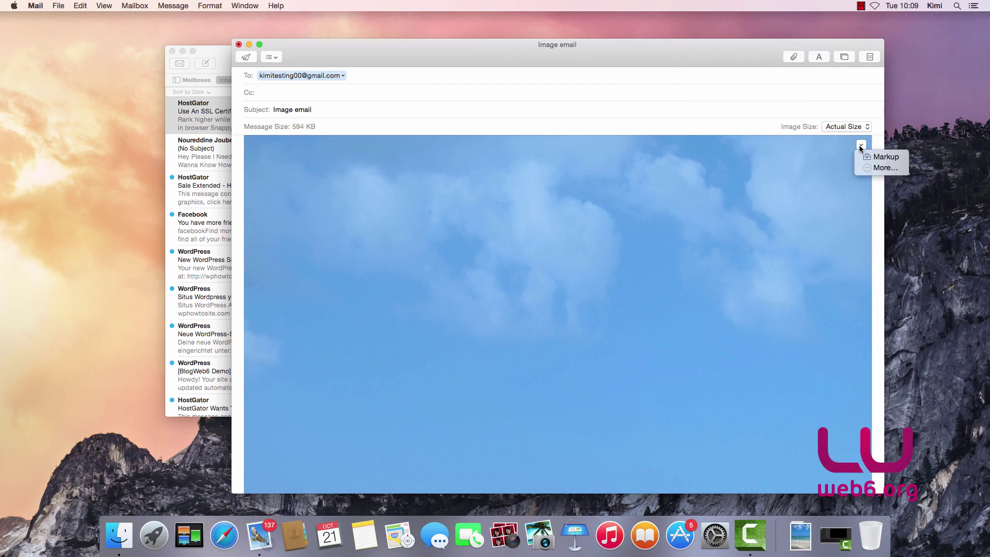
{"action": "left_click", "coordinate": [885, 160]}
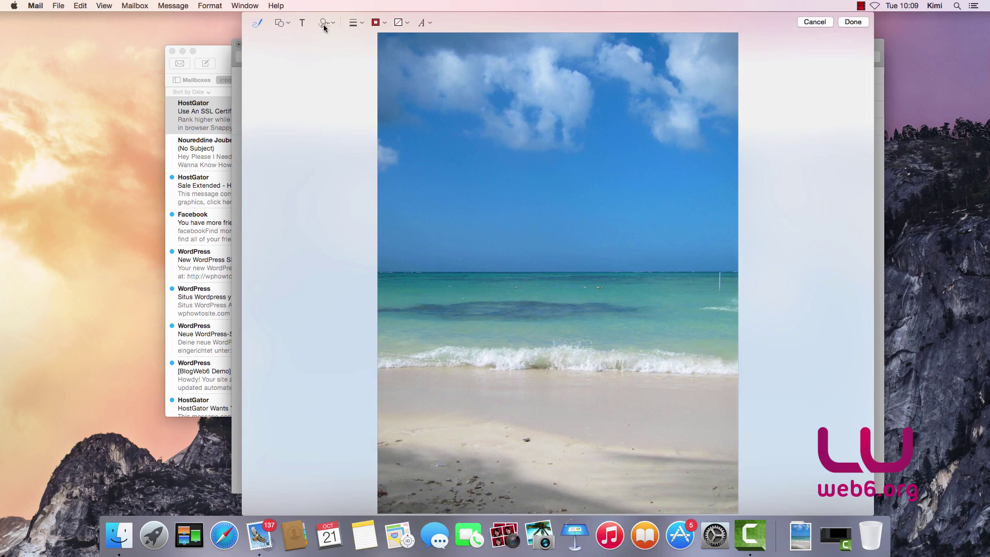
- Add a 'Beautiful' text box to the photo and move it onto the wave line
{"action": "left_click", "coordinate": [299, 31]}
{"action": "left_click_drag", "start_coordinate": [572, 273], "coordinate": [662, 276]}
{"action": "double_click", "coordinate": [600, 277]}
{"action": "key", "text": "BackSpace"}
{"action": "type", "text": "B"}
{"action": "left_click_drag", "start_coordinate": [621, 272], "coordinate": [601, 359]}
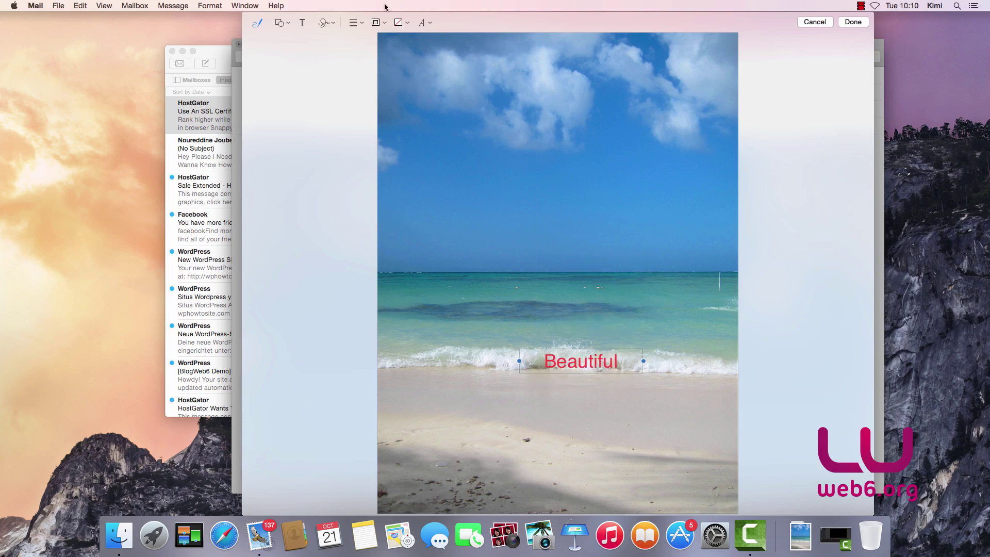
- Style the Beautiful text as Comic Sans MS, bold, yellow and underlined
{"action": "left_click", "coordinate": [428, 23]}
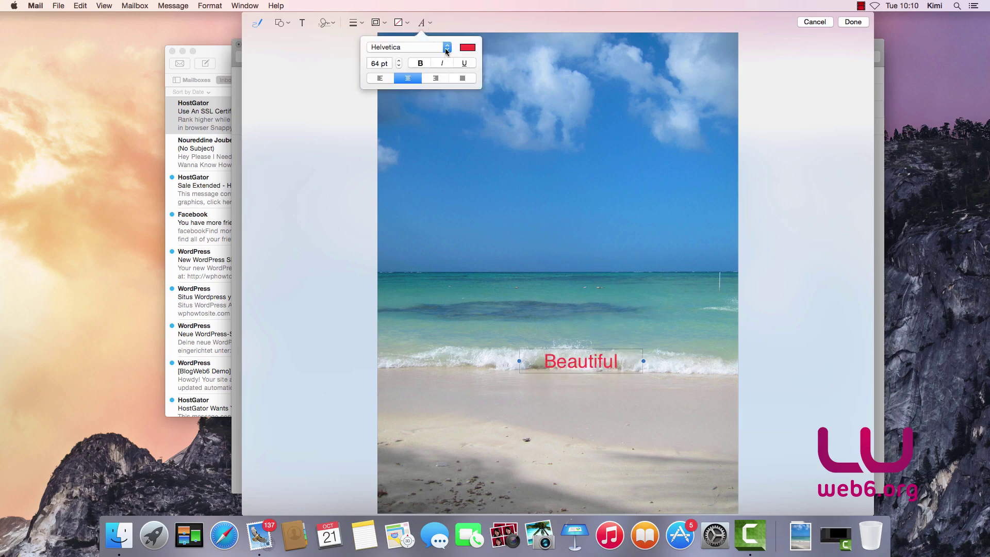
{"action": "left_click", "coordinate": [446, 50]}
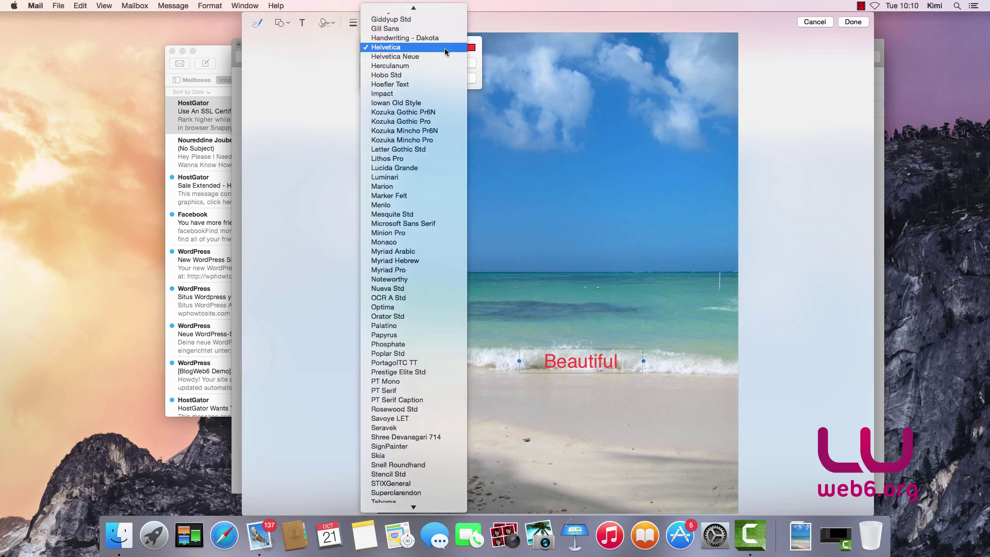
{"action": "scroll", "coordinate": [446, 50], "scroll_direction": "up", "scroll_amount": 5}
{"action": "left_click", "coordinate": [405, 21]}
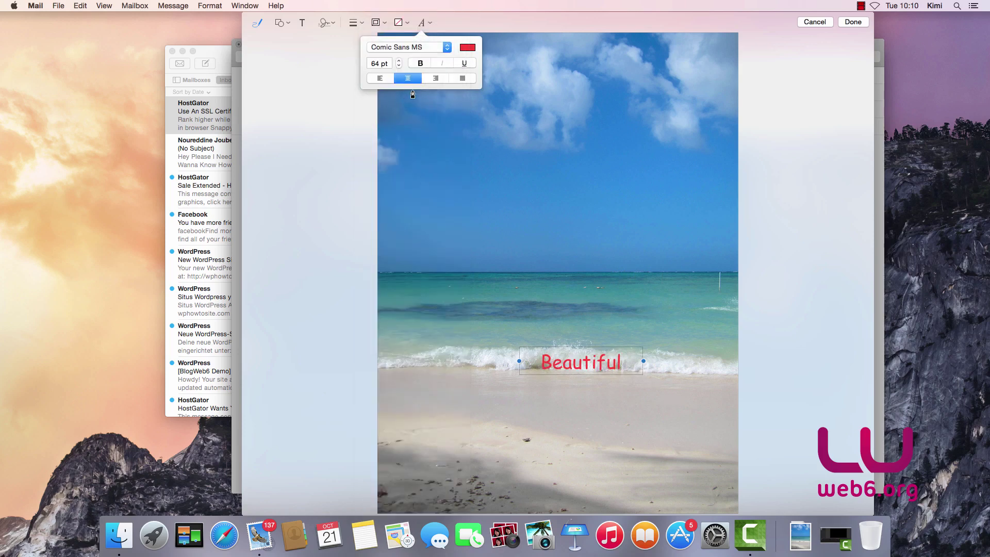
{"action": "left_click", "coordinate": [421, 65]}
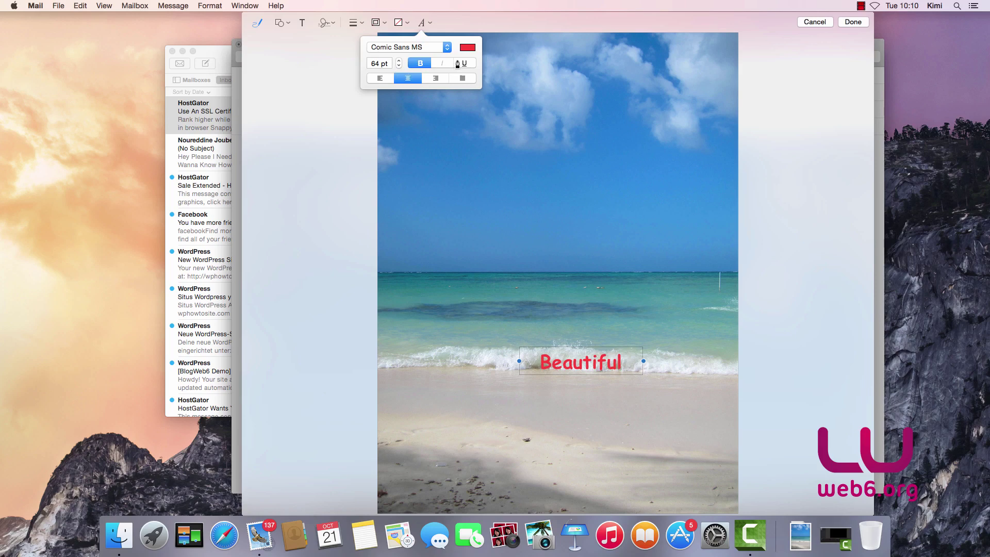
{"action": "left_click", "coordinate": [468, 48]}
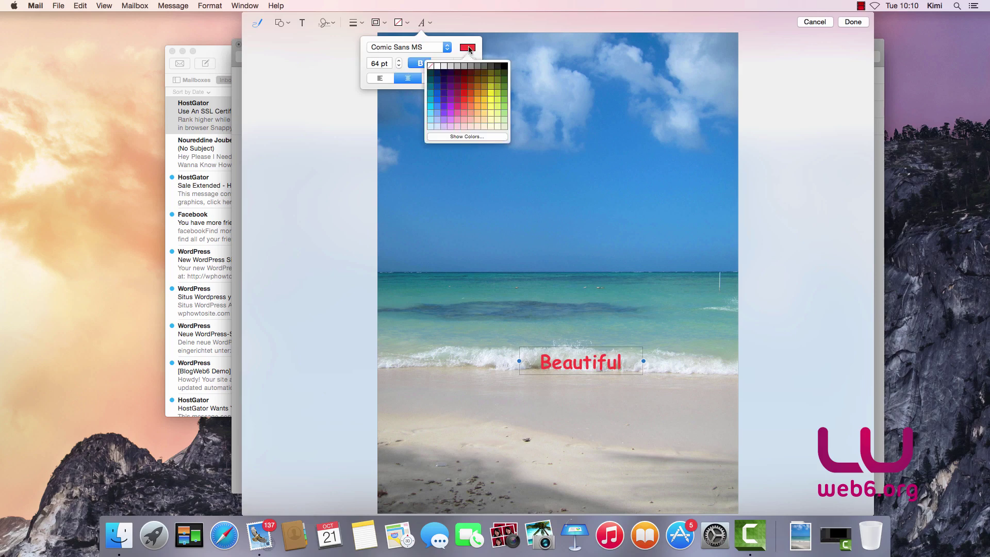
{"action": "left_click", "coordinate": [491, 99]}
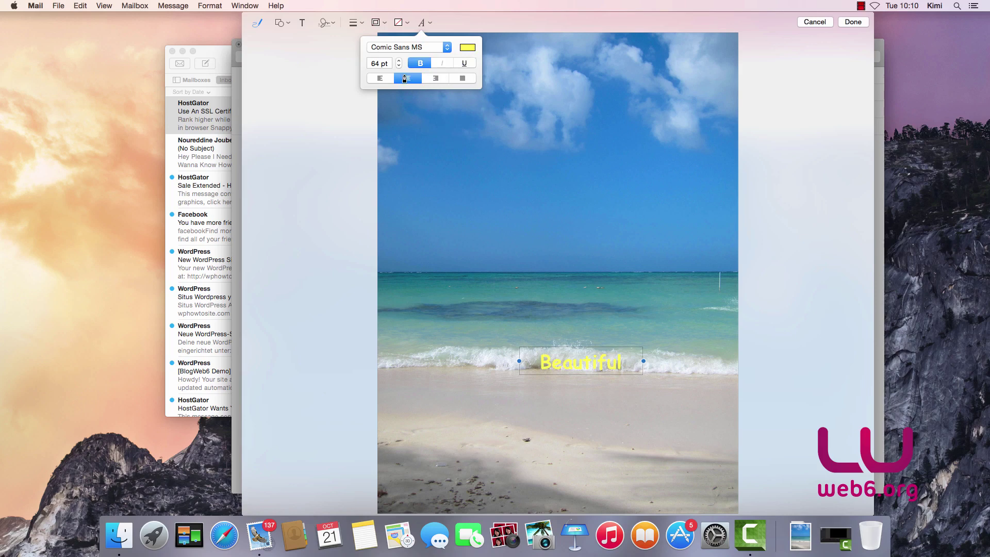
{"action": "left_click", "coordinate": [464, 64]}
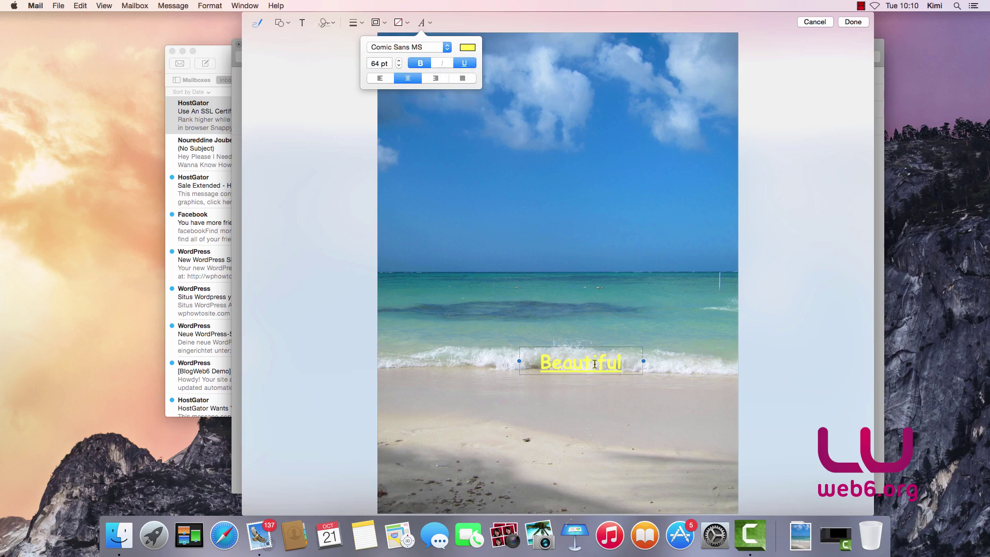
- Increase the caption's font size, entering 90 pt
{"action": "left_click", "coordinate": [399, 61]}
{"action": "left_click", "coordinate": [399, 60]}
{"action": "left_click", "coordinate": [399, 61]}
{"action": "left_click", "coordinate": [399, 61]}
{"action": "left_click", "coordinate": [399, 60]}
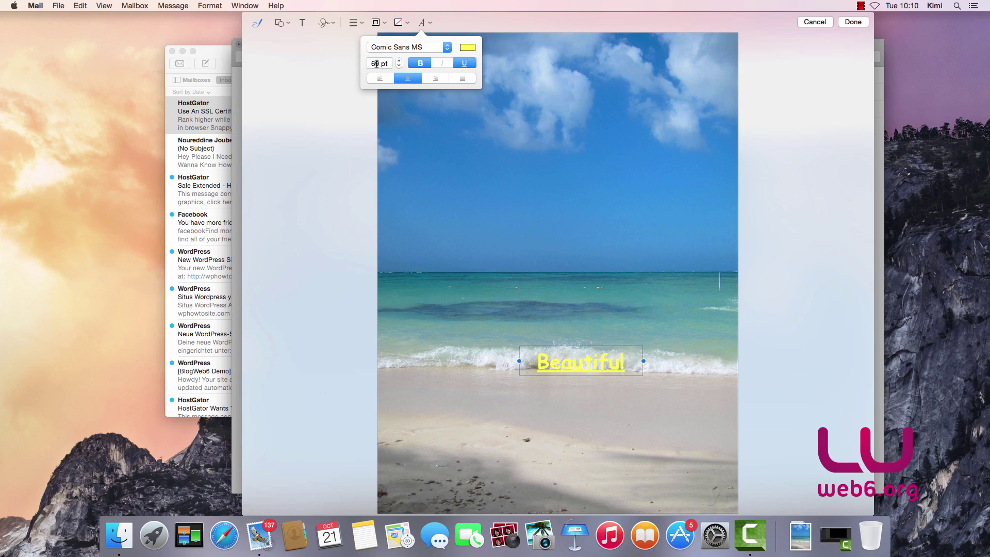
{"action": "type", "text": "90"}
{"action": "left_click", "coordinate": [547, 225]}
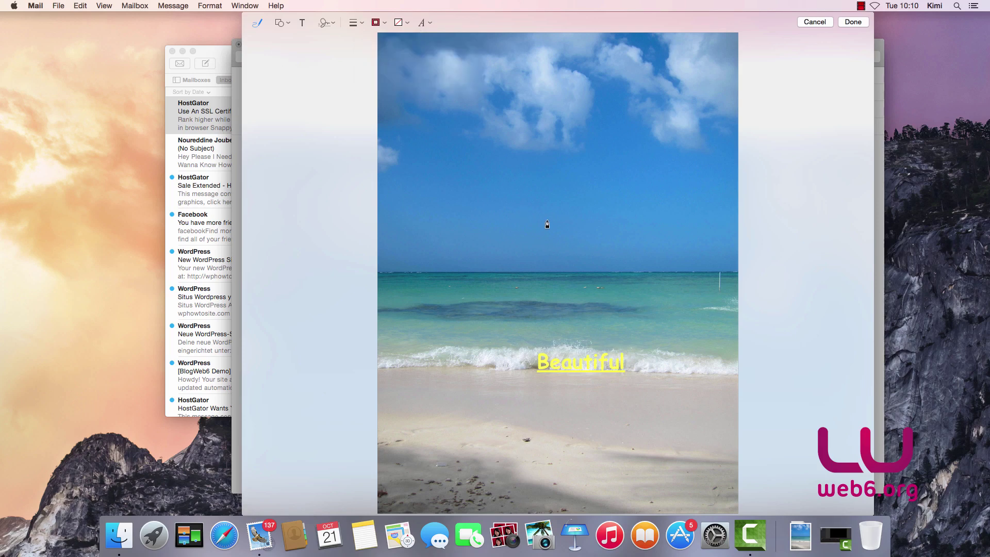
{"action": "left_click", "coordinate": [423, 25]}
{"action": "left_click", "coordinate": [384, 62]}
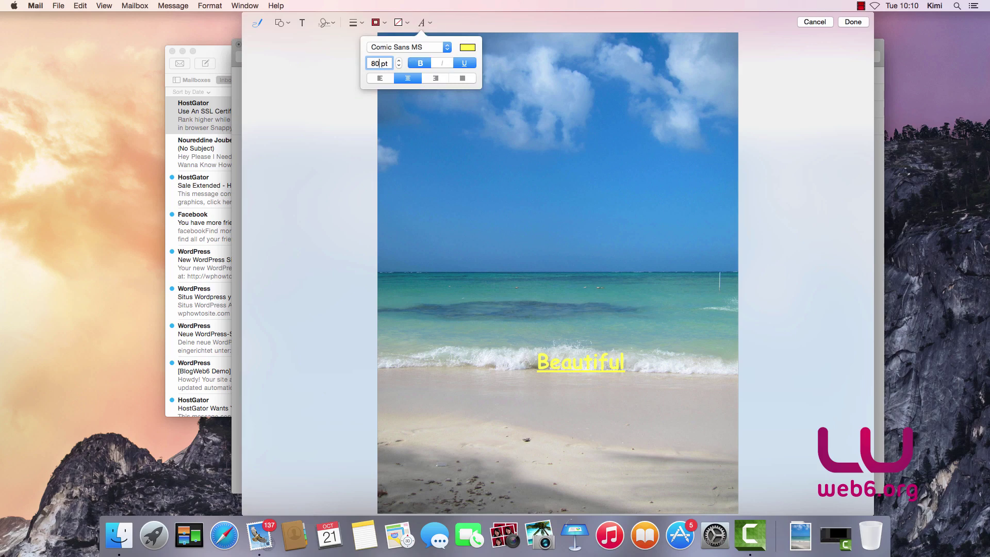
{"action": "left_click", "coordinate": [625, 267]}
- Nudge the caption up and left and set its font size to 80 pt
{"action": "left_click", "coordinate": [597, 368]}
{"action": "left_click_drag", "start_coordinate": [624, 364], "coordinate": [553, 354]}
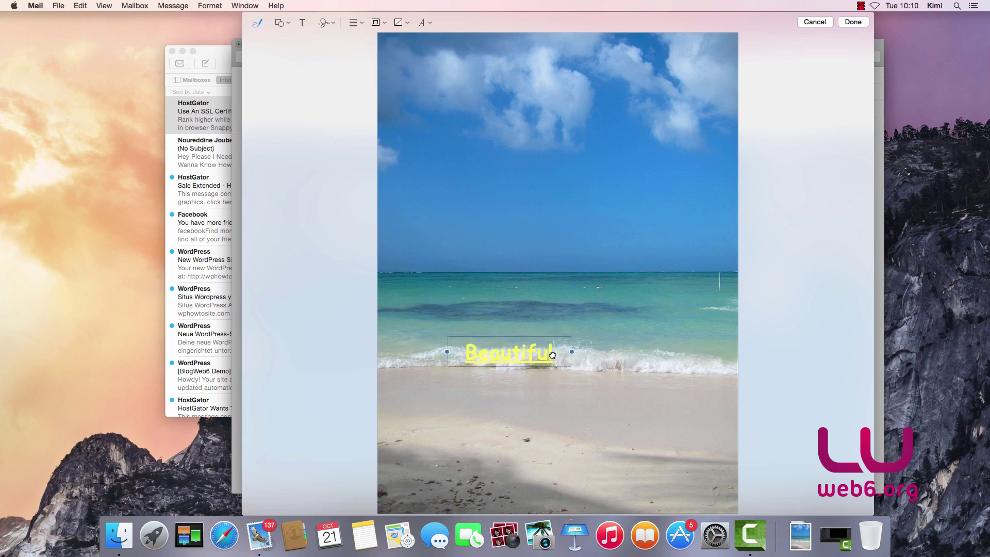
{"action": "double_click", "coordinate": [545, 354]}
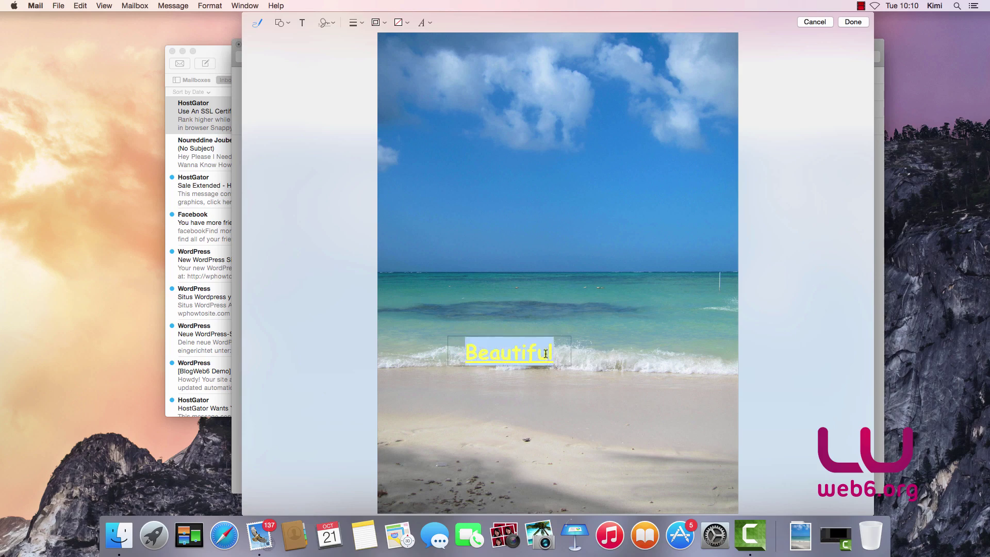
{"action": "left_click", "coordinate": [425, 23]}
{"action": "double_click", "coordinate": [377, 63]}
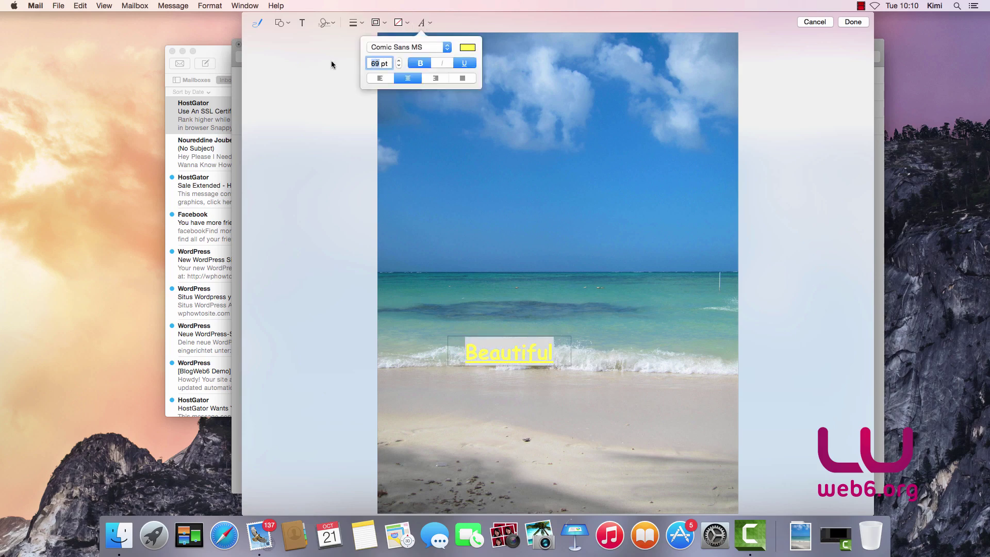
{"action": "type", "text": "80"}
{"action": "key", "text": "Return"}
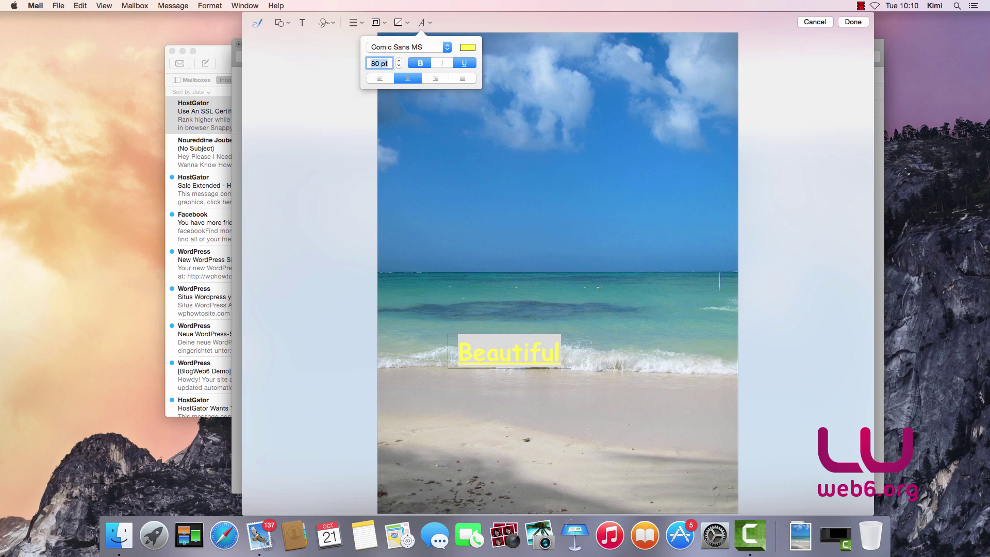
{"action": "left_click", "coordinate": [766, 347]}
- Place Beautiful in the sky above the sea and finish the markup
{"action": "left_click_drag", "start_coordinate": [536, 354], "coordinate": [652, 277]}
{"action": "left_click_drag", "start_coordinate": [551, 266], "coordinate": [508, 181]}
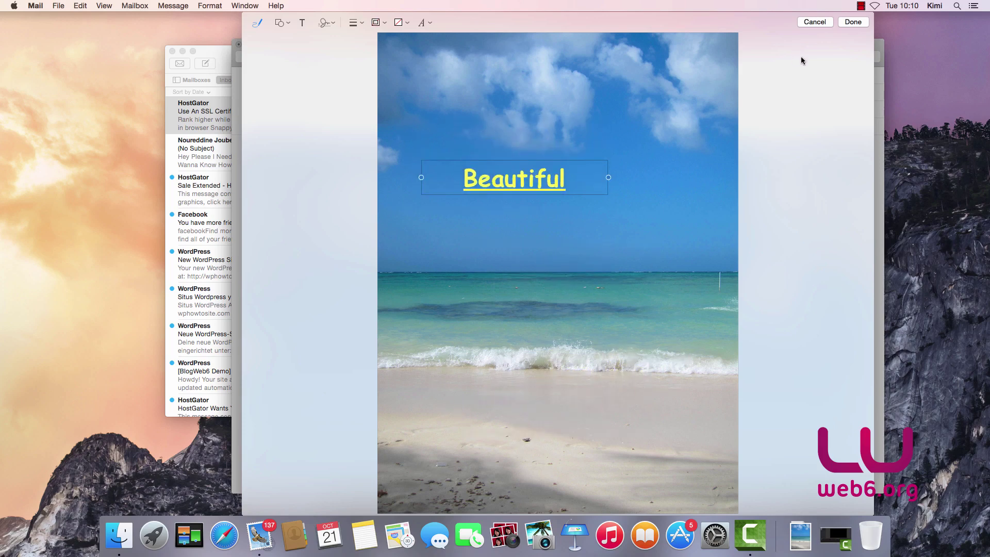
{"action": "left_click", "coordinate": [853, 22]}
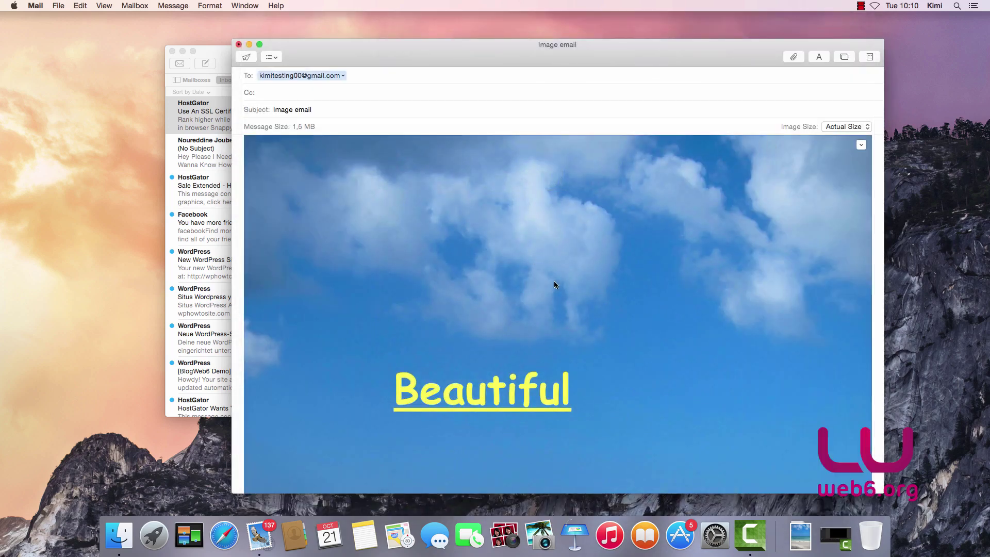
- Select the annotated beach photo in the message and reopen it in Markup
{"action": "scroll", "coordinate": [719, 277], "scroll_direction": "down", "scroll_amount": 5}
{"action": "left_click", "coordinate": [809, 372]}
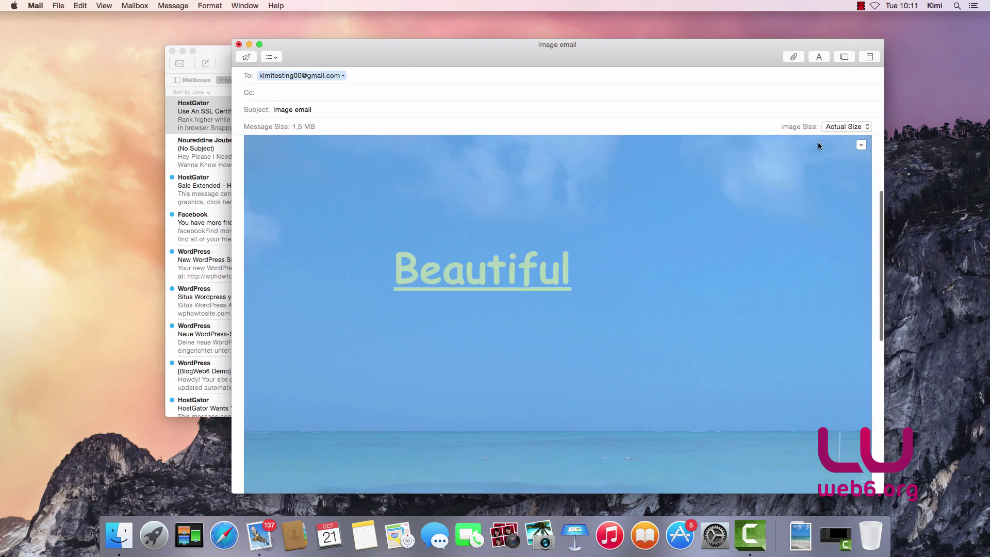
{"action": "left_click", "coordinate": [861, 145]}
{"action": "left_click", "coordinate": [882, 157]}
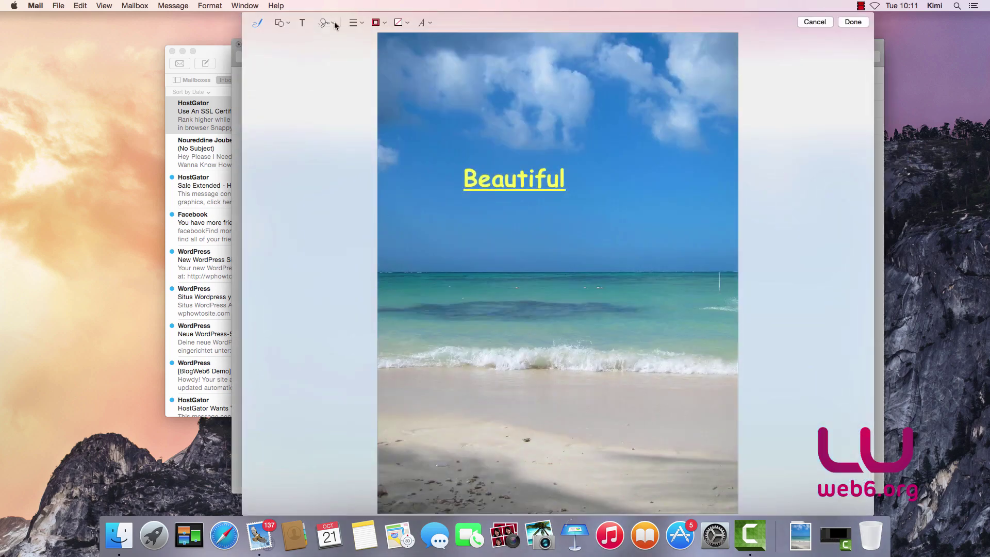
- Insert the saved signature, enlarge it, place it below Beautiful, and finish markup
{"action": "left_click", "coordinate": [334, 21]}
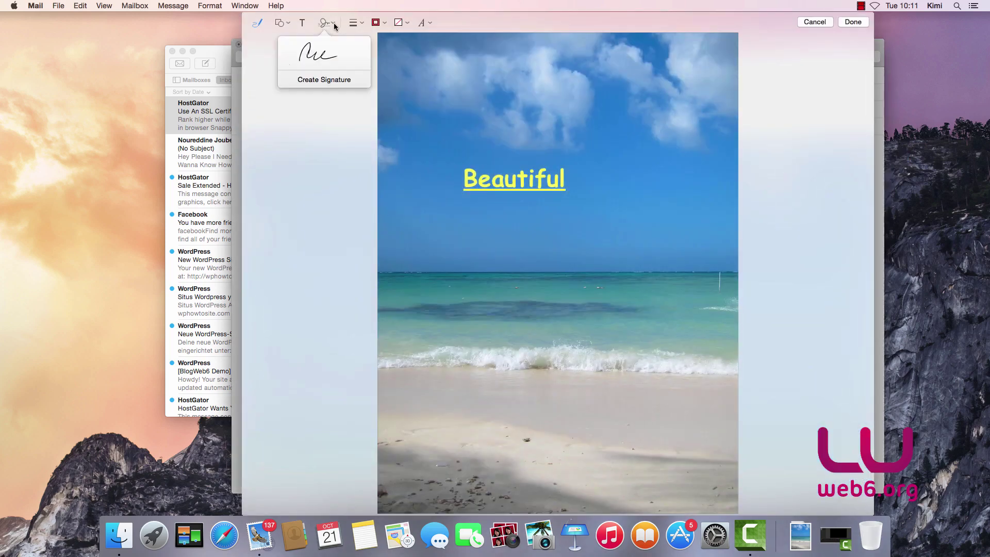
{"action": "left_click", "coordinate": [324, 59]}
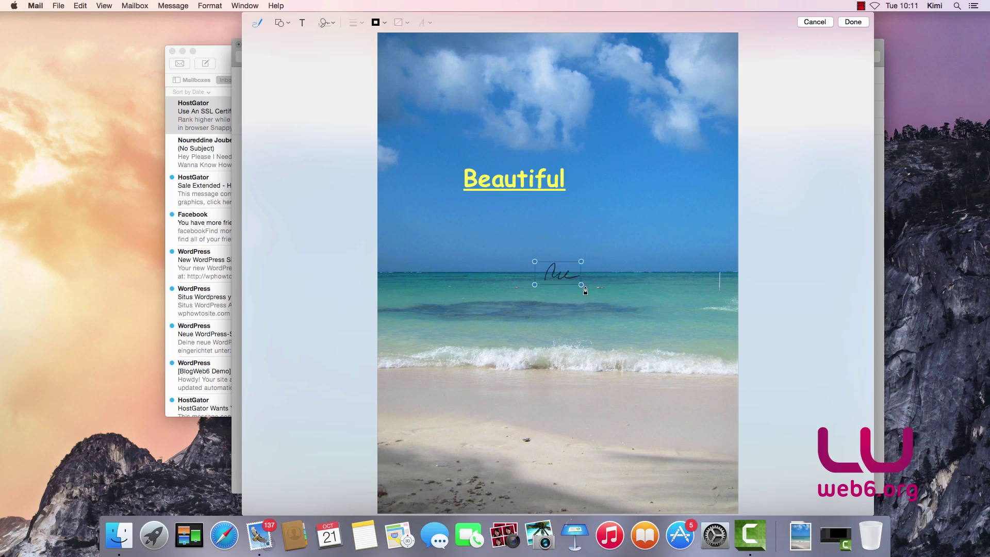
{"action": "left_click_drag", "start_coordinate": [581, 285], "coordinate": [678, 332]}
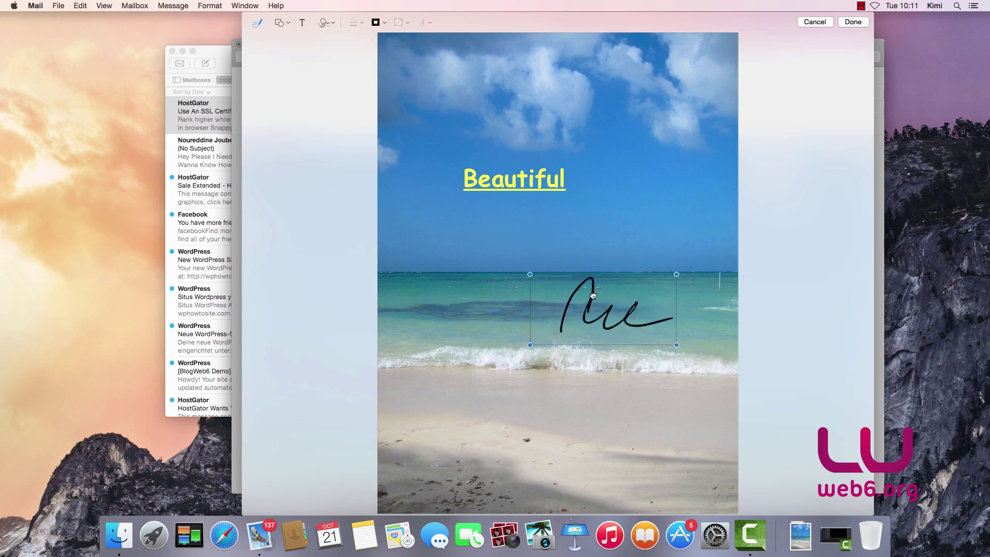
{"action": "left_click_drag", "start_coordinate": [591, 295], "coordinate": [488, 258]}
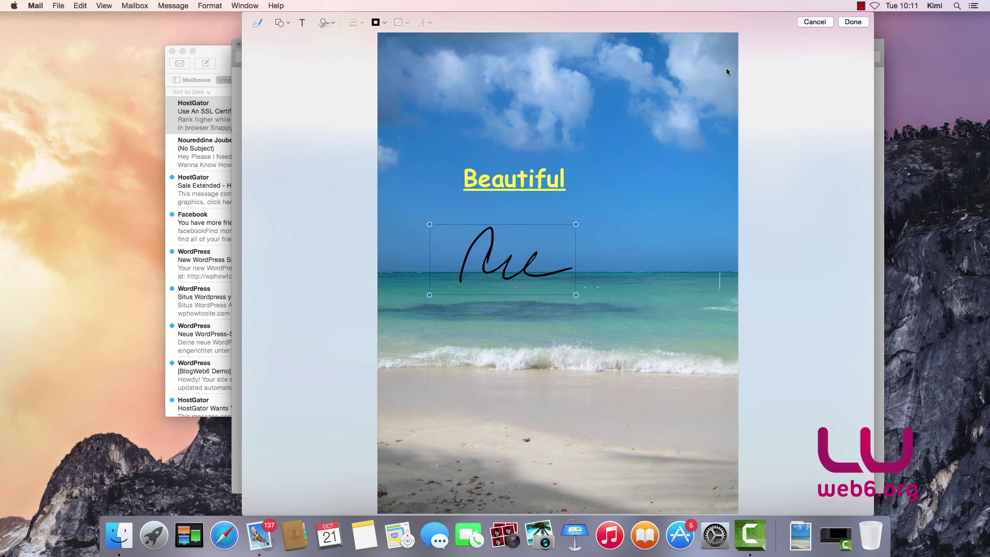
{"action": "left_click", "coordinate": [853, 22]}
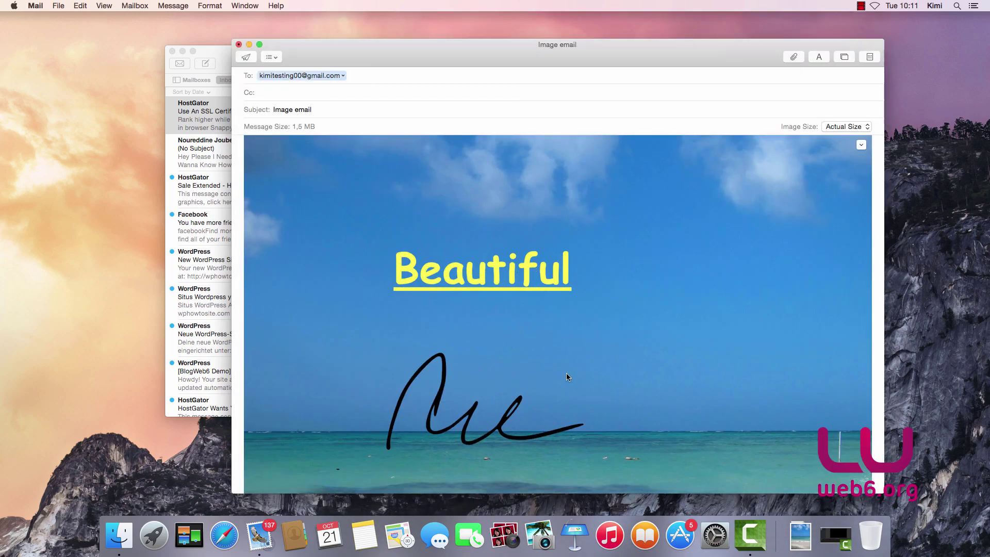
- Close the Image email message without saving a draft and dismiss Mail with Cmd+H
{"action": "left_click", "coordinate": [239, 46]}
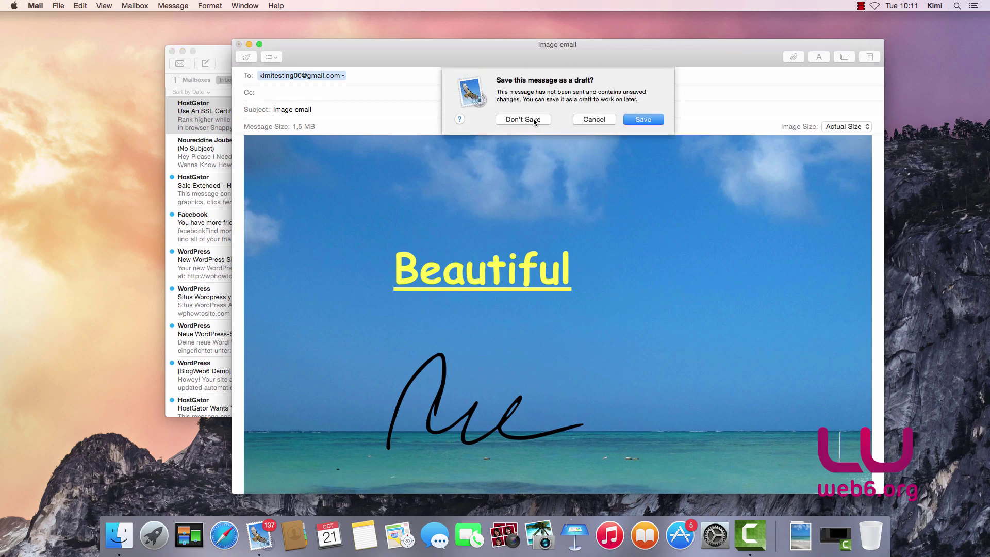
{"action": "left_click", "coordinate": [528, 102]}
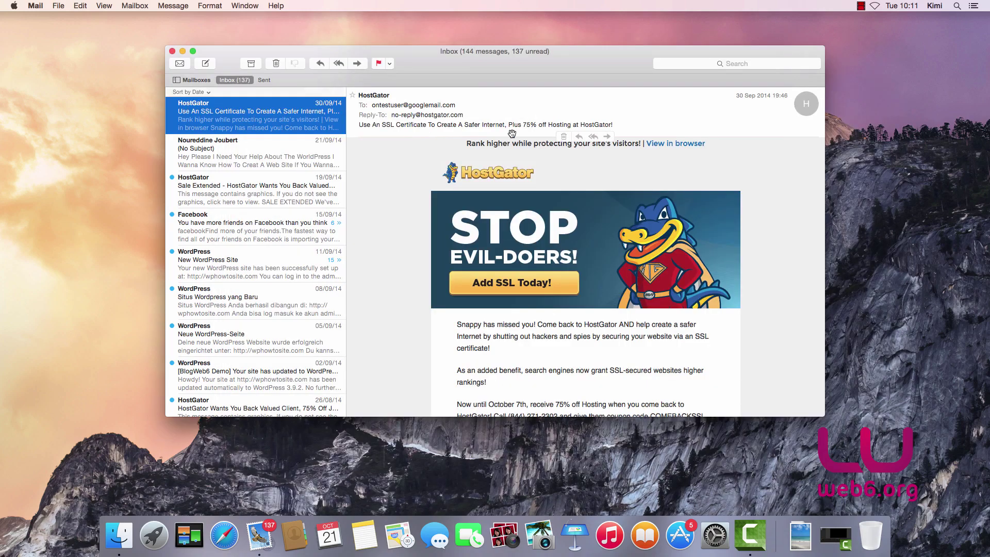
{"action": "key", "text": "super+h"}
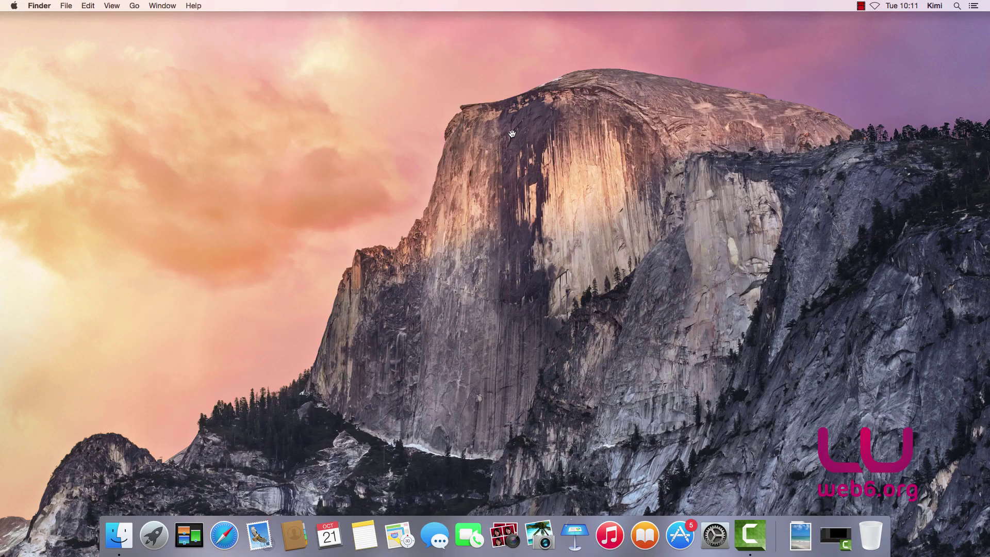